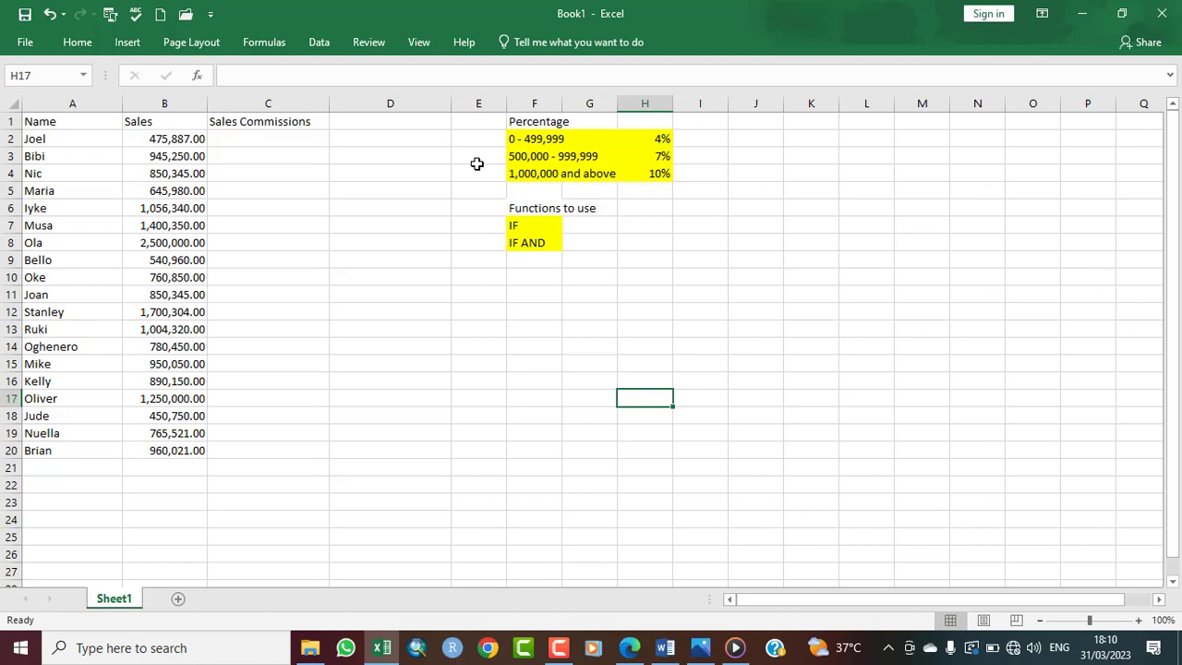
- Start an IF formula in C2 that returns B2*4% when B2<=499999
{"action": "left_click", "coordinate": [249, 138]}
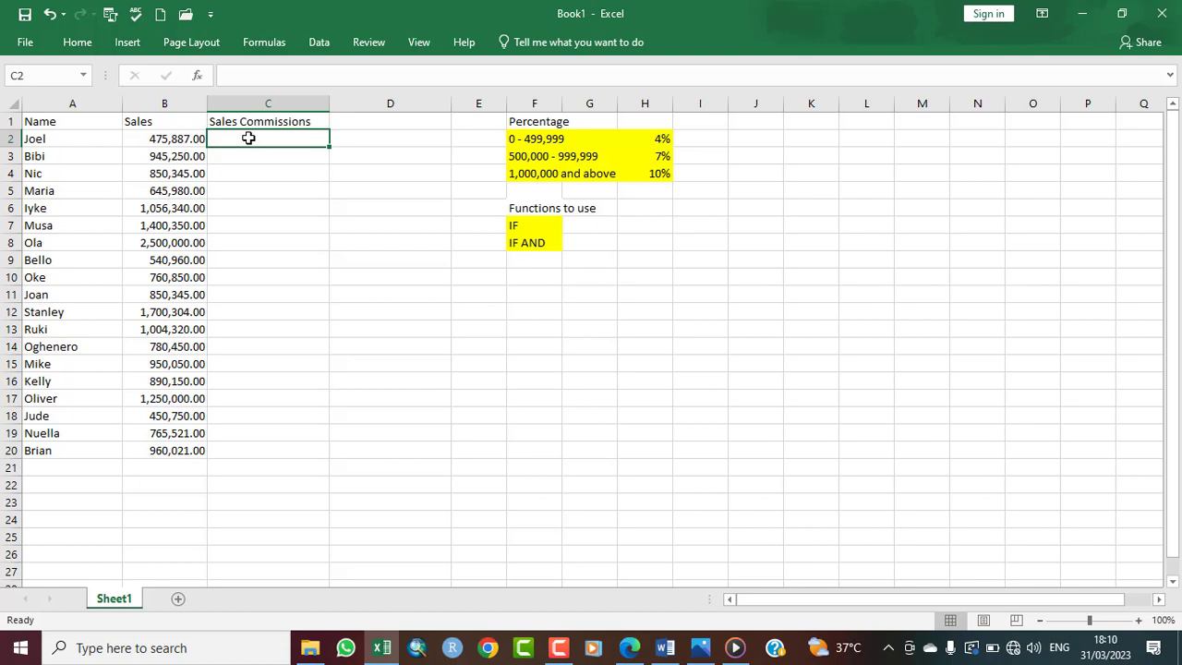
{"action": "type", "text": "="}
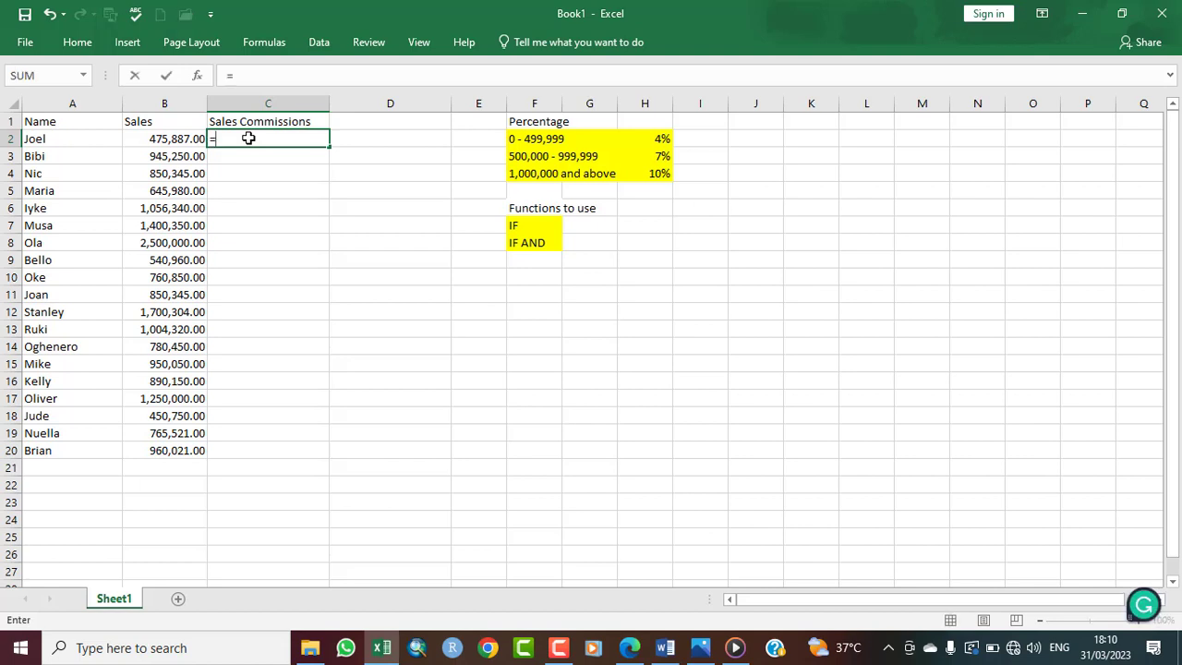
{"action": "type", "text": "if"}
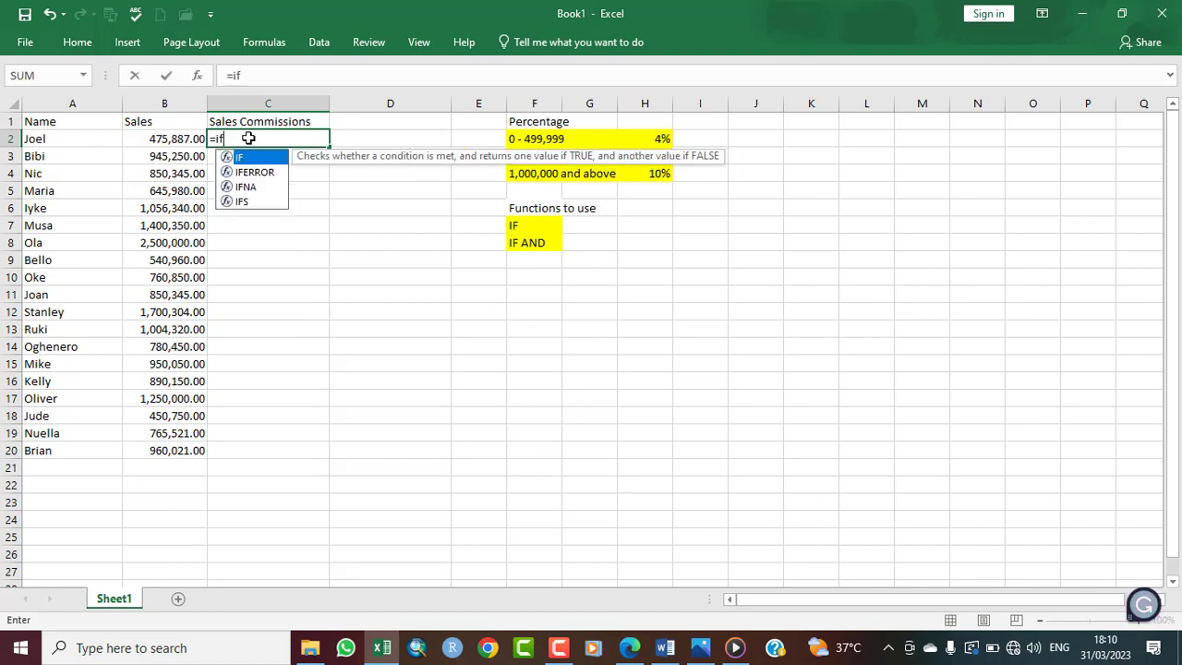
{"action": "double_click", "coordinate": [255, 159]}
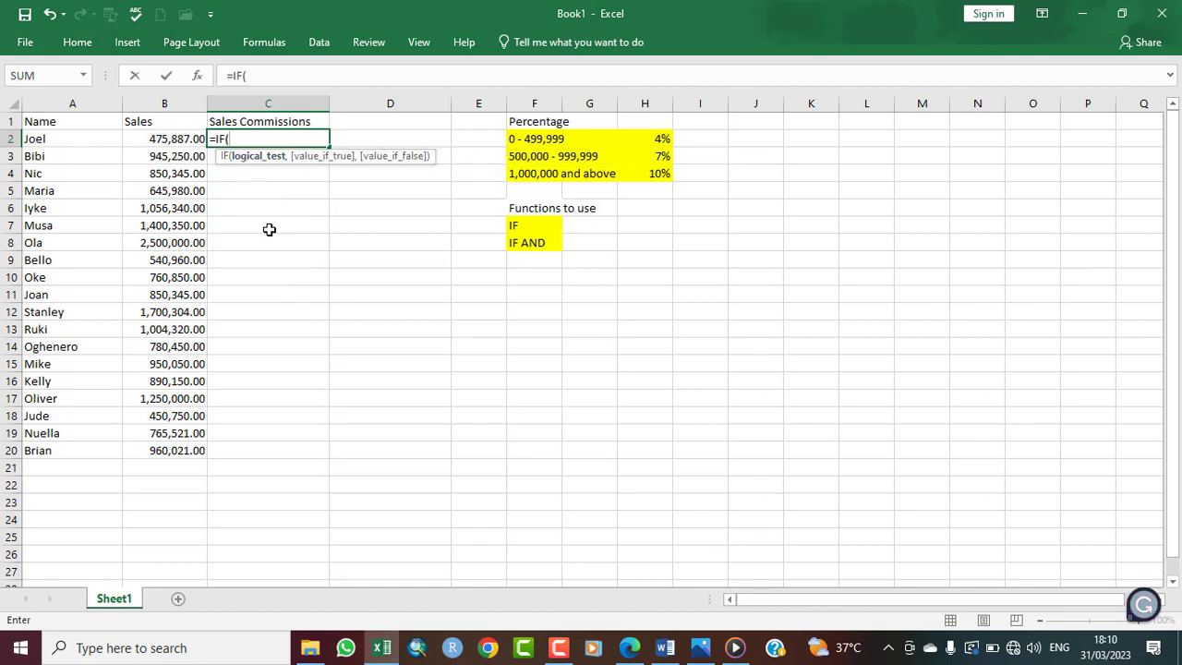
{"action": "left_click", "coordinate": [175, 139]}
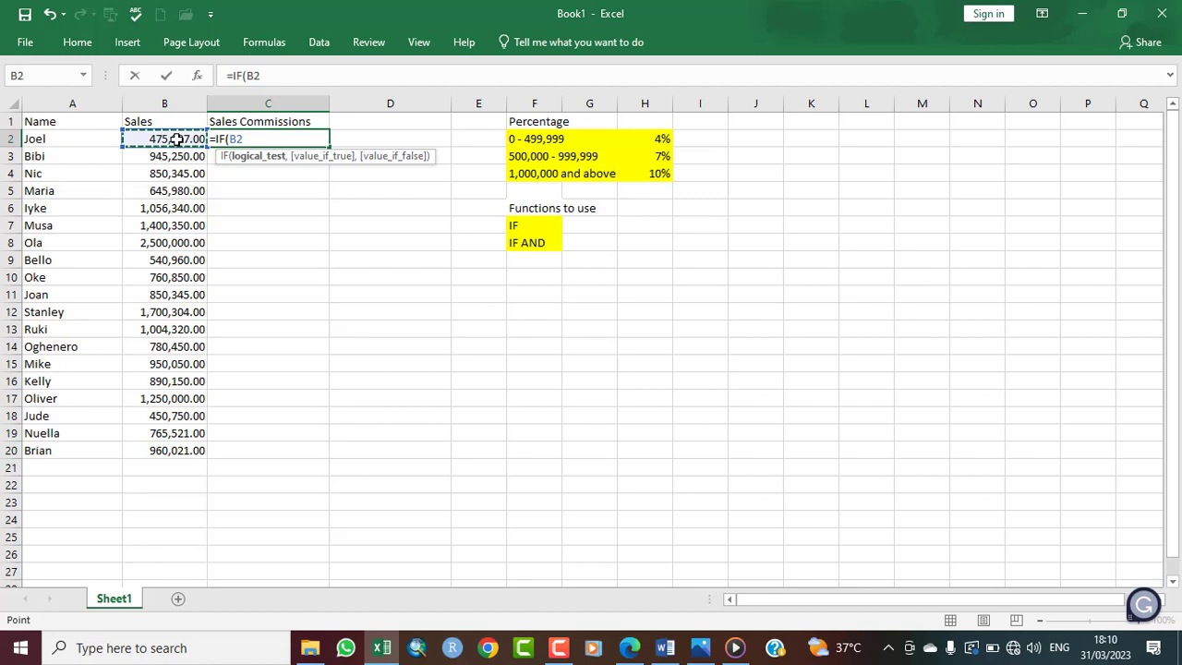
{"action": "type", "text": "<"}
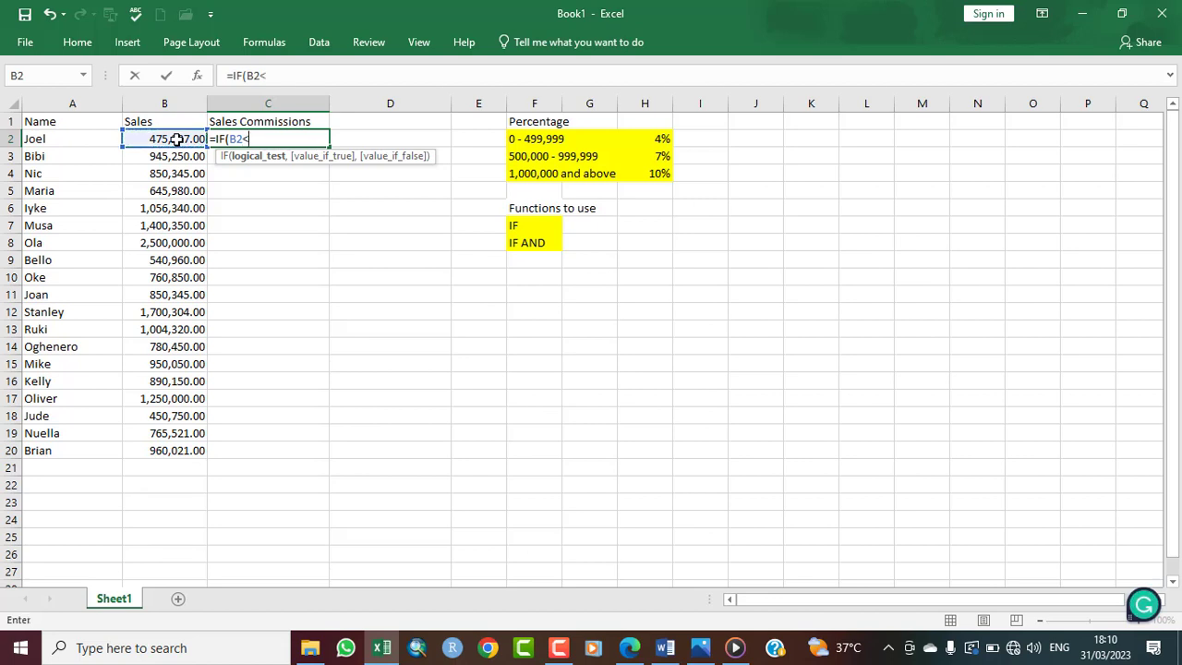
{"action": "type", "text": "=499999"}
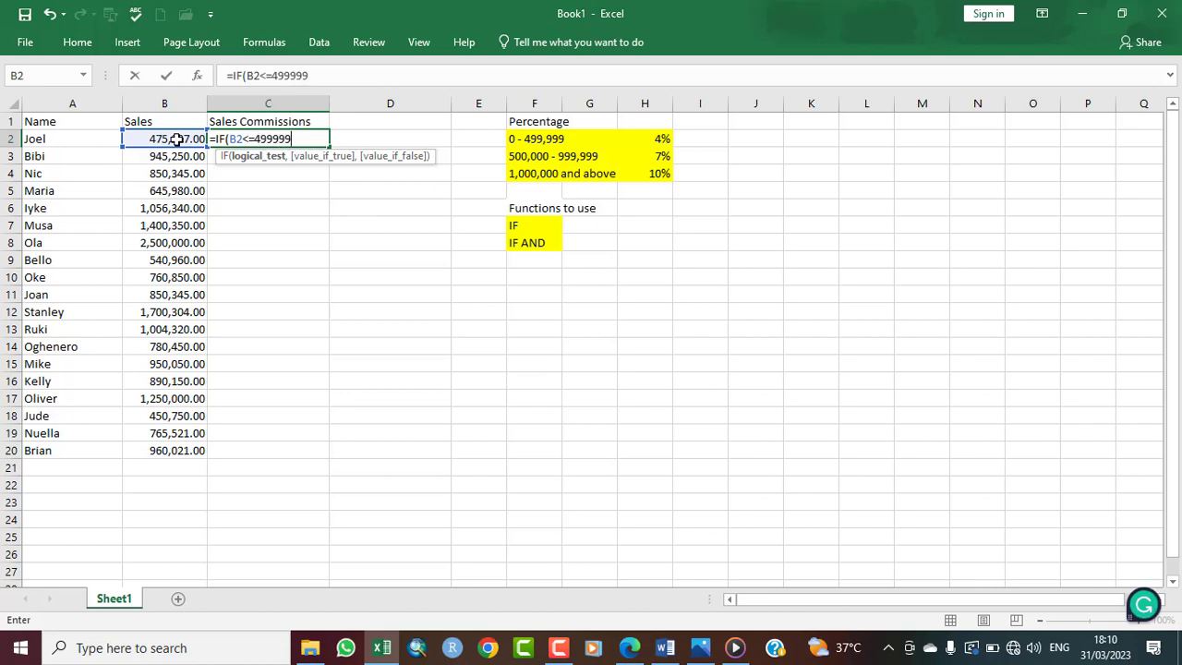
{"action": "type", "text": ","}
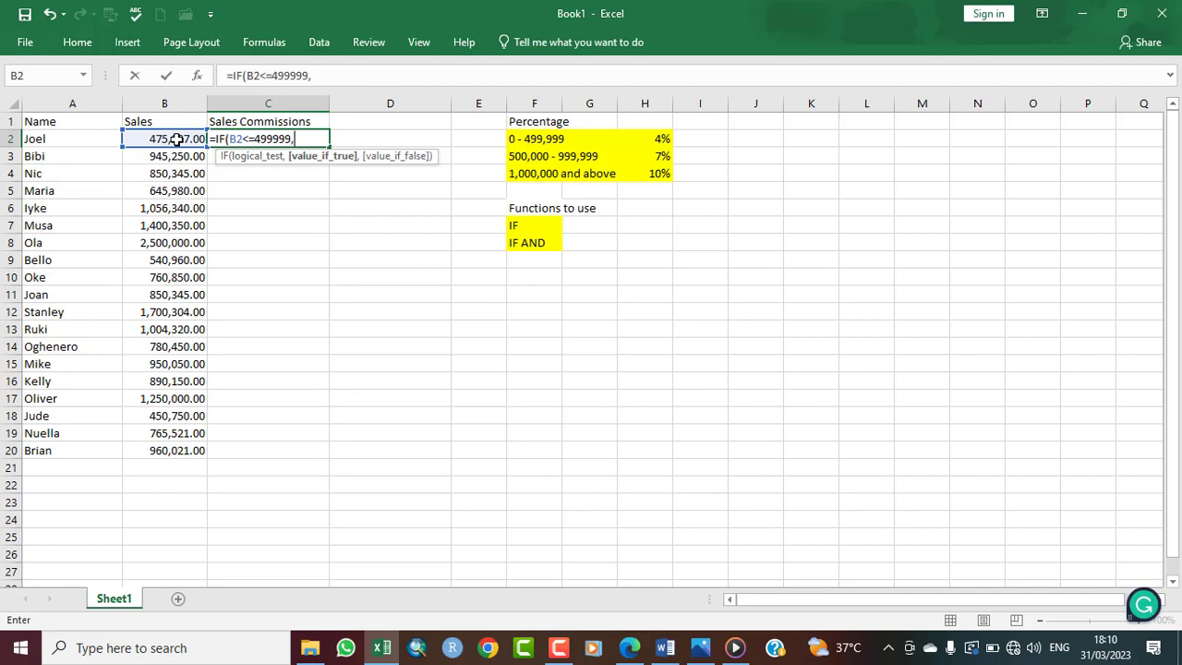
{"action": "type", "text": "b2* 4"}
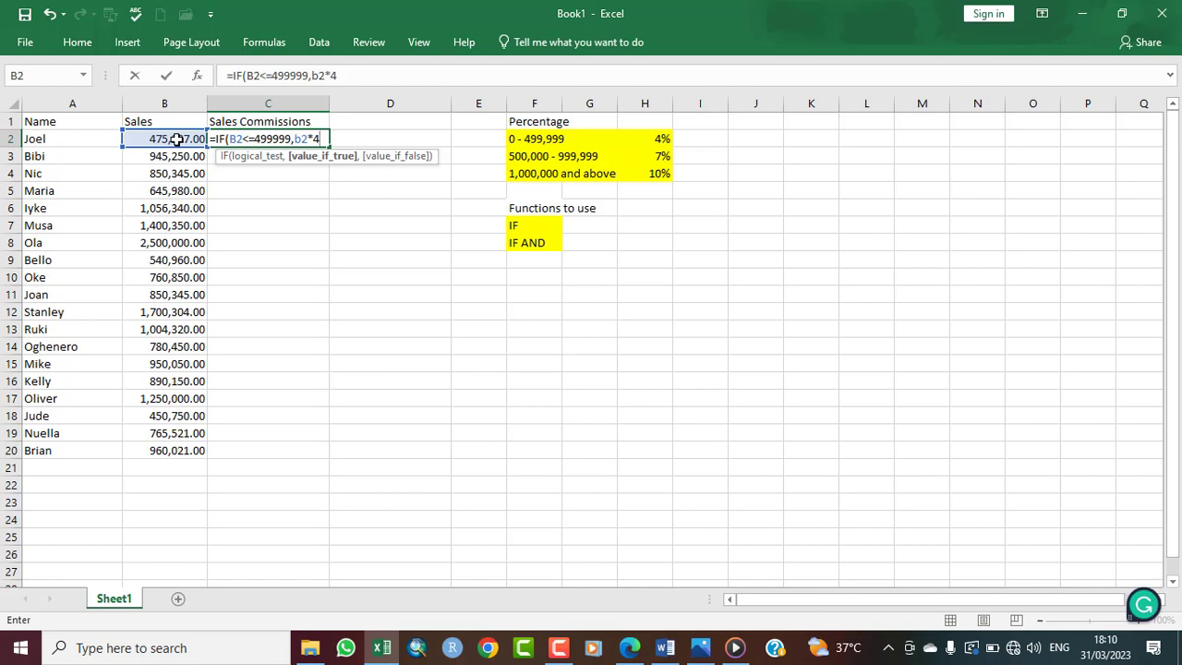
{"action": "type", "text": "%,"}
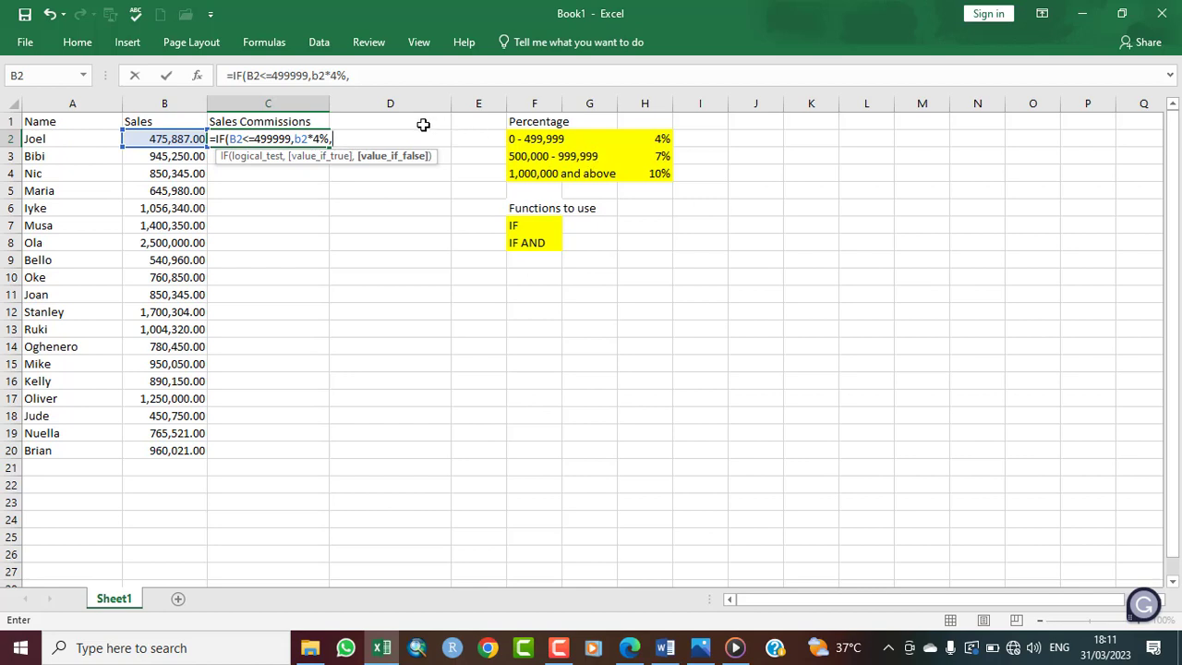
- Nest a second IF as the false value, with the logical test AND(B2>=500000,B2<=999999)
{"action": "type", "text": "if"}
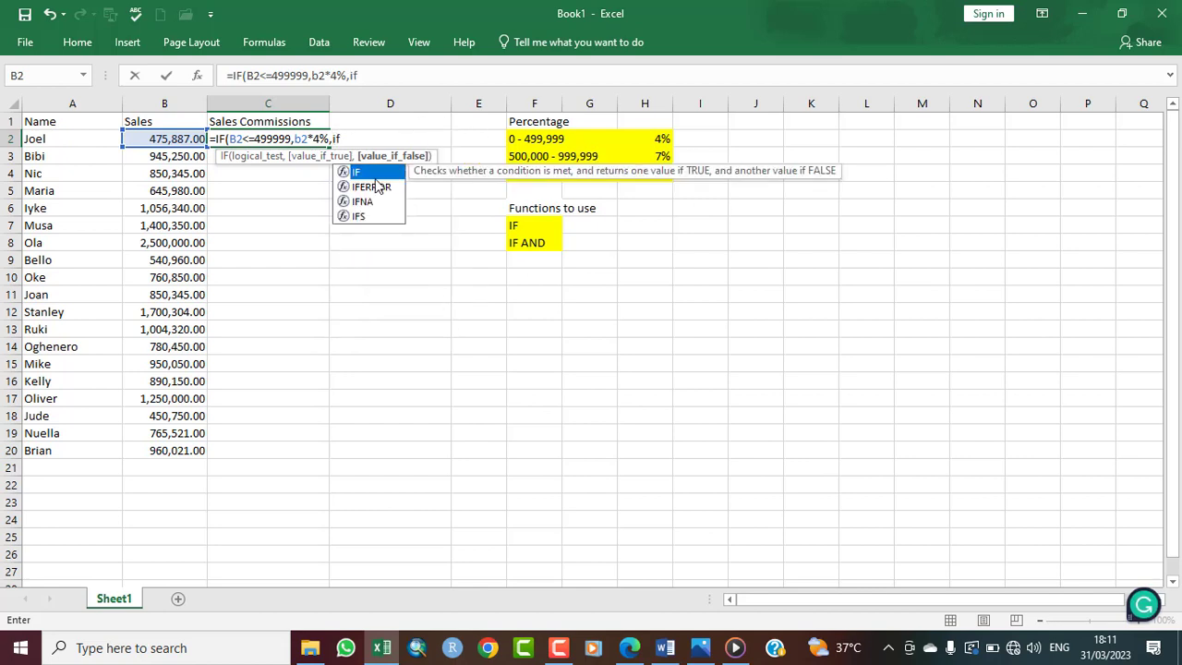
{"action": "double_click", "coordinate": [366, 173]}
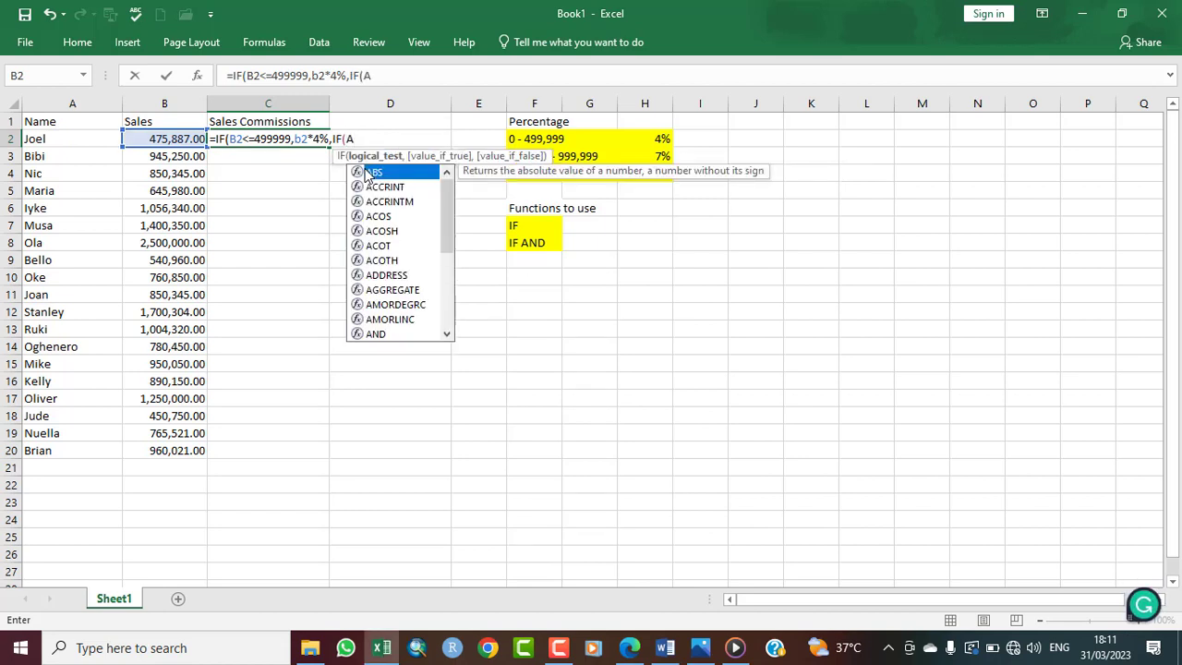
{"action": "type", "text": "nd"}
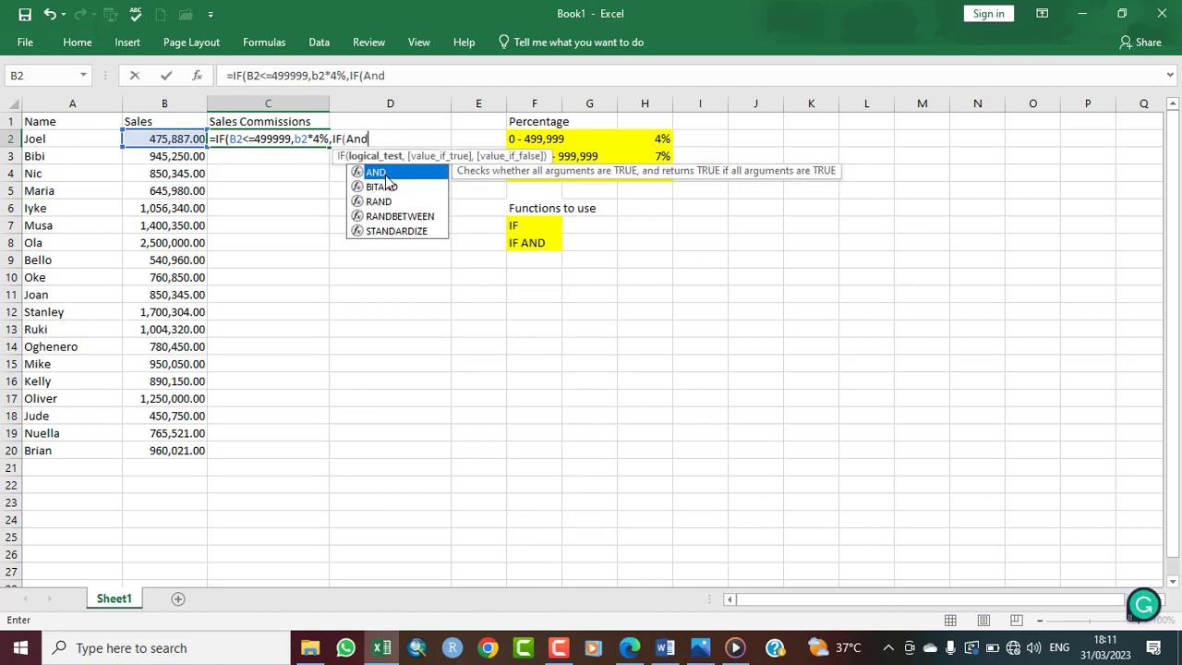
{"action": "double_click", "coordinate": [385, 174]}
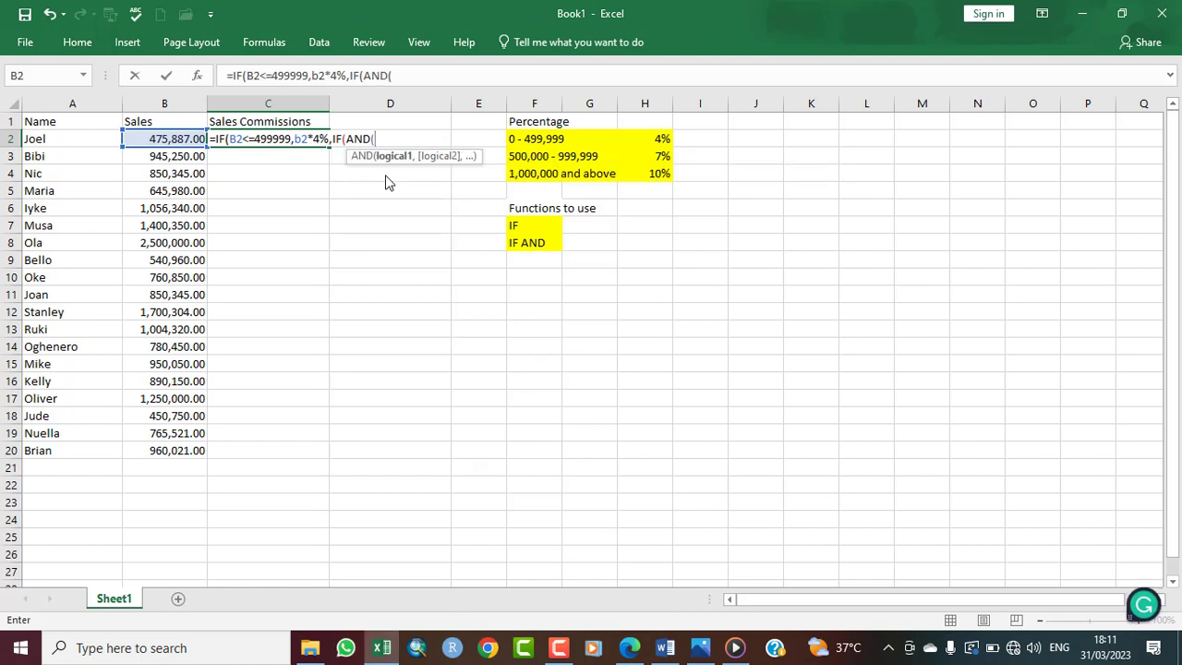
{"action": "type", "text": "b2"}
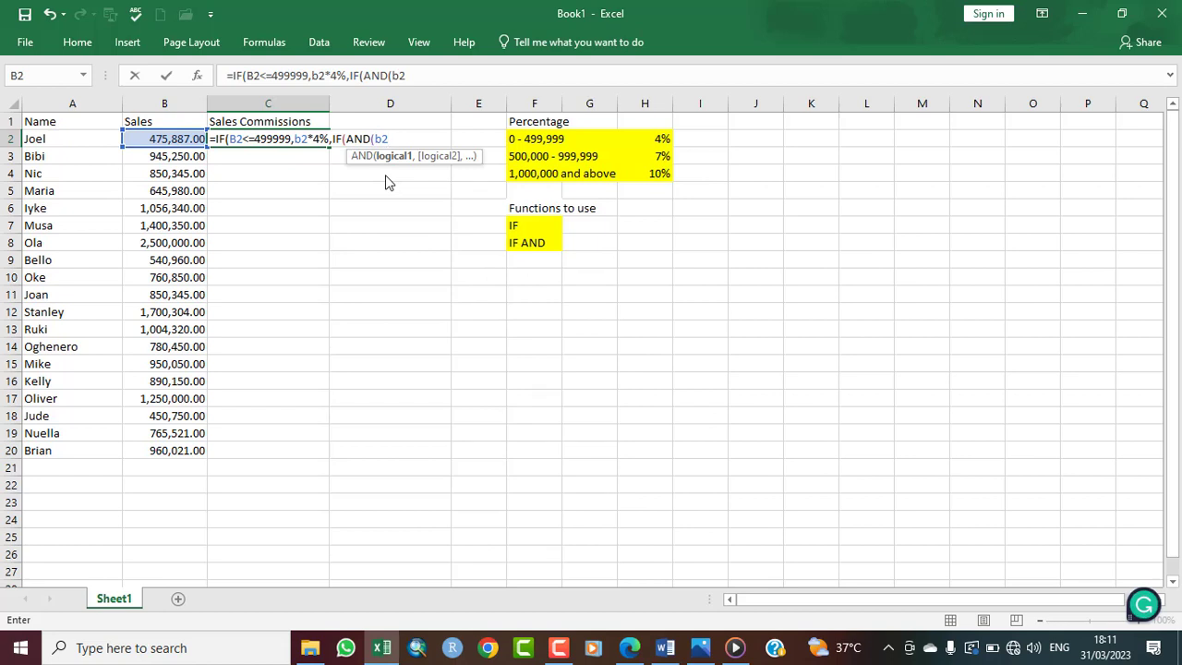
{"action": "type", "text": ">=500000"}
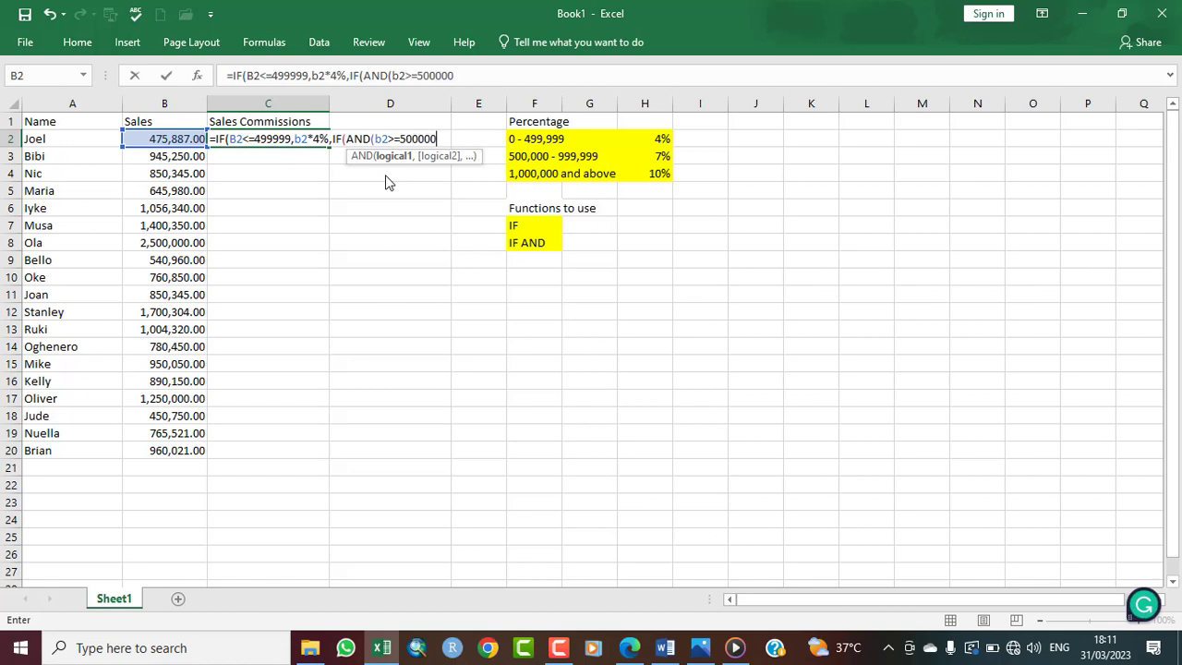
{"action": "type", "text": ","}
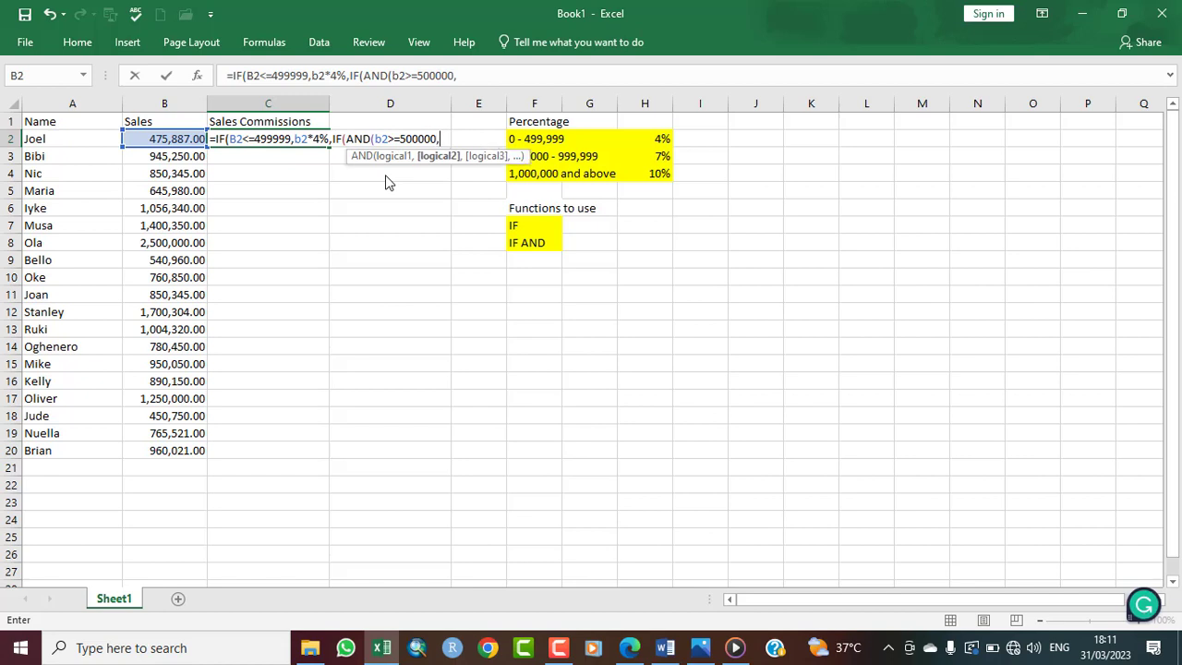
{"action": "type", "text": "b2"}
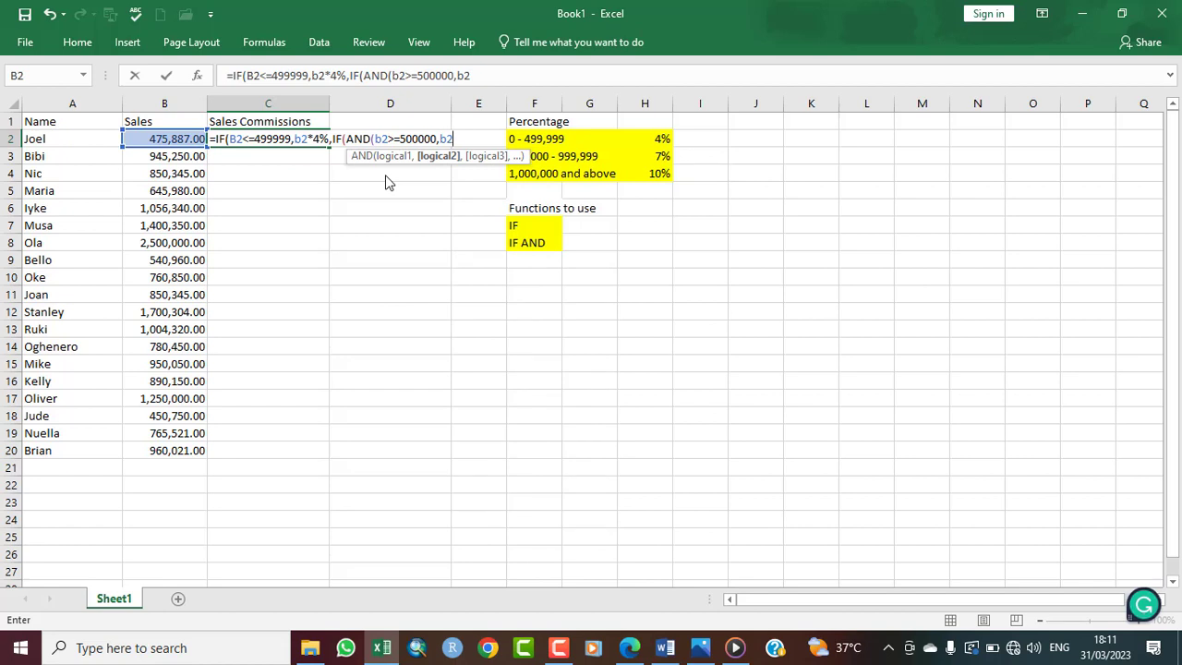
{"action": "type", "text": "<="}
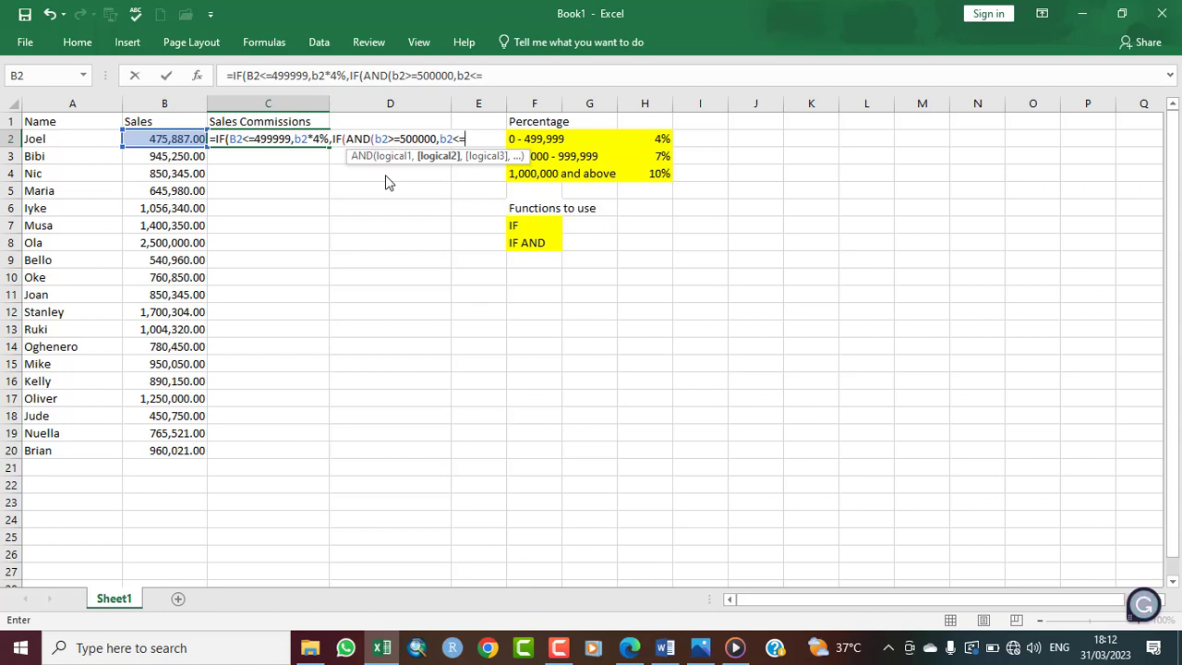
{"action": "type", "text": "999"}
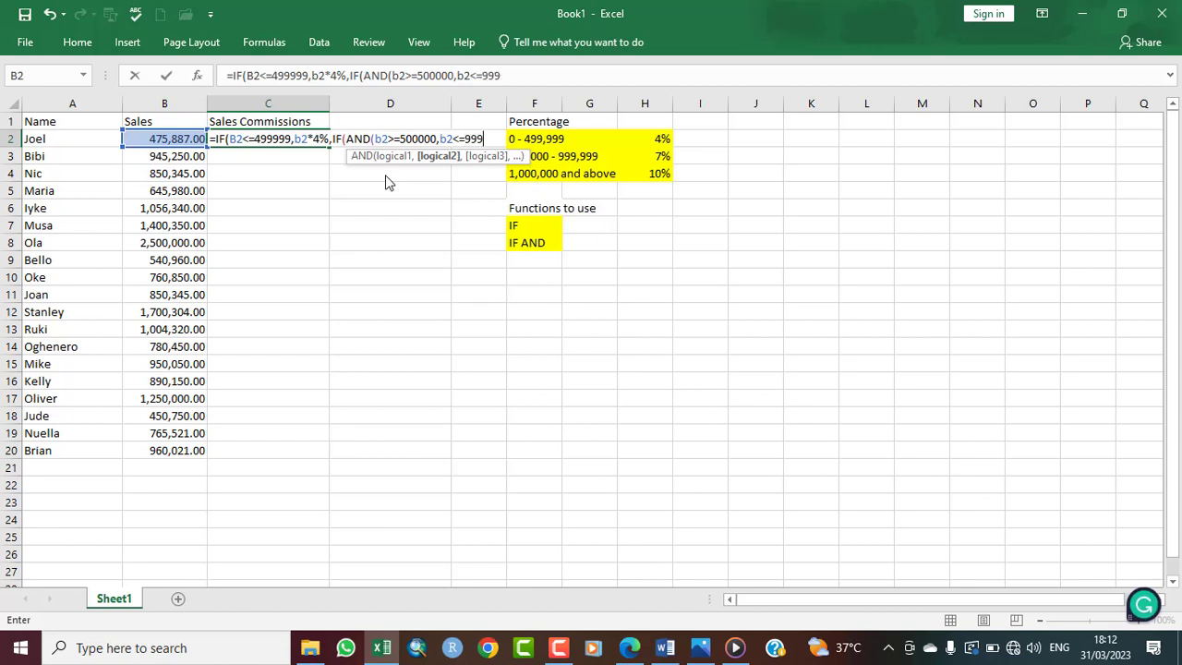
{"action": "type", "text": "999)"}
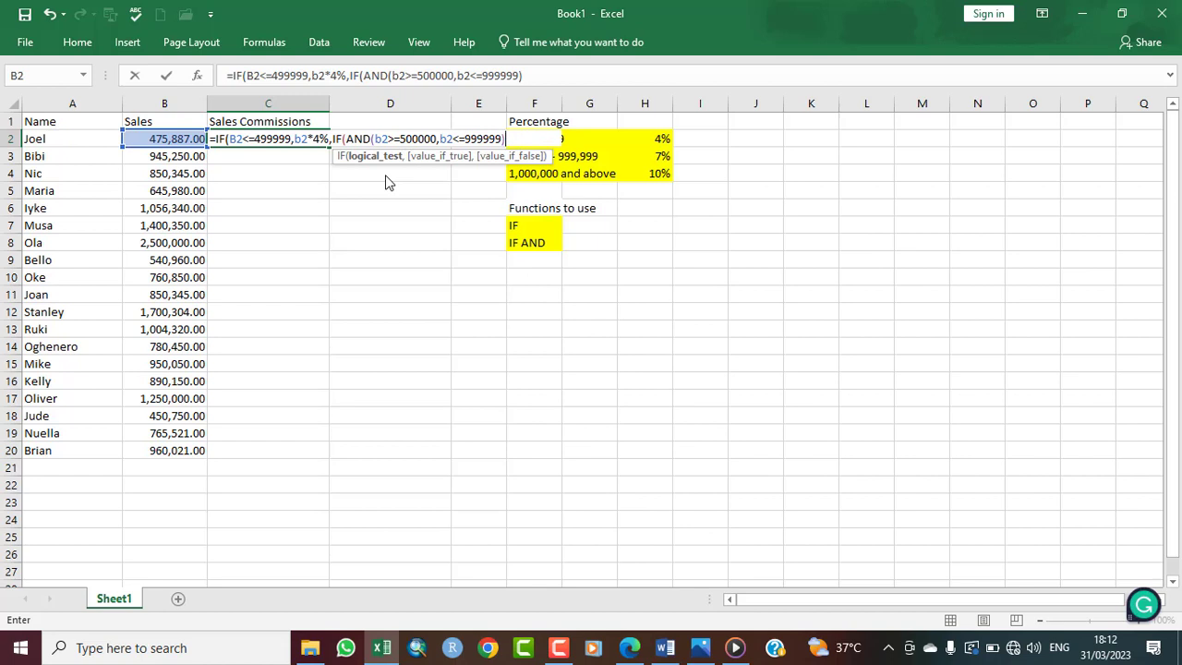
- Complete the nested IF with B2*7% if true and B2*10% if false, and enter the formula in C2
{"action": "type", "text": ","}
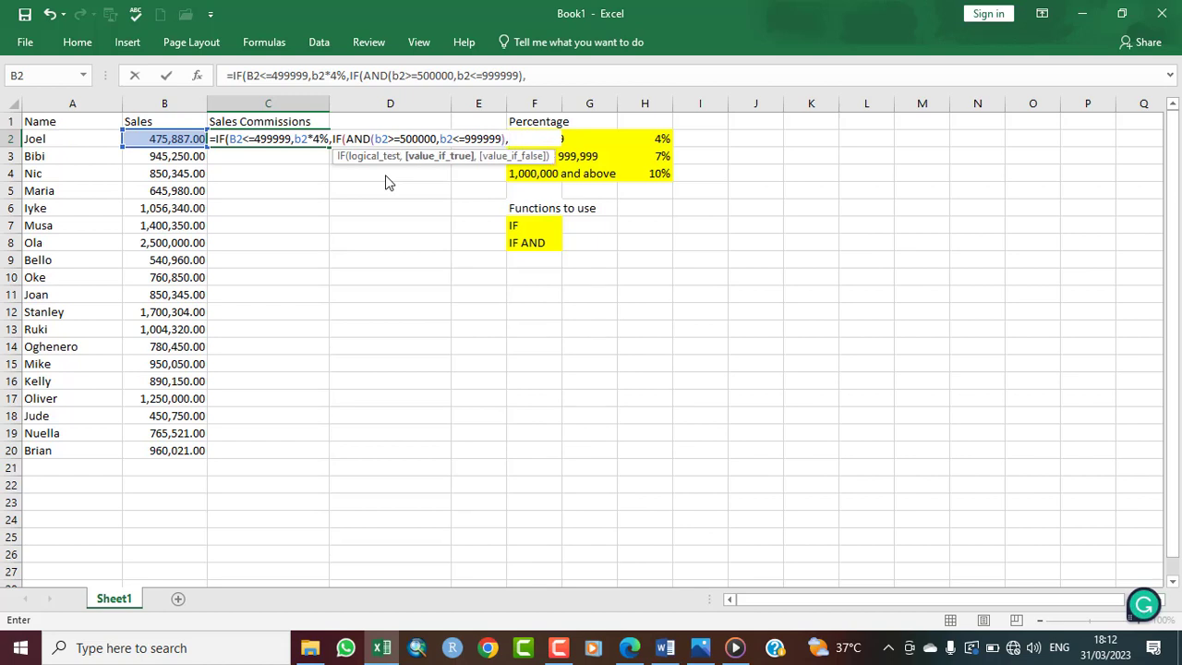
{"action": "type", "text": "b2"}
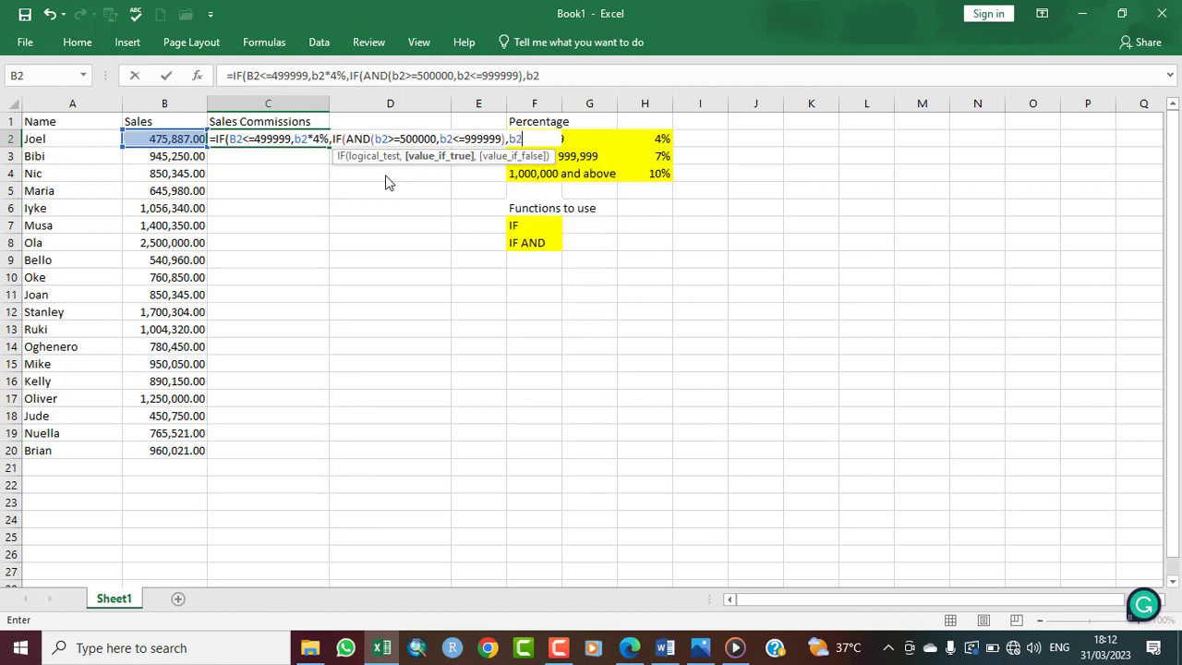
{"action": "type", "text": "*7%,"}
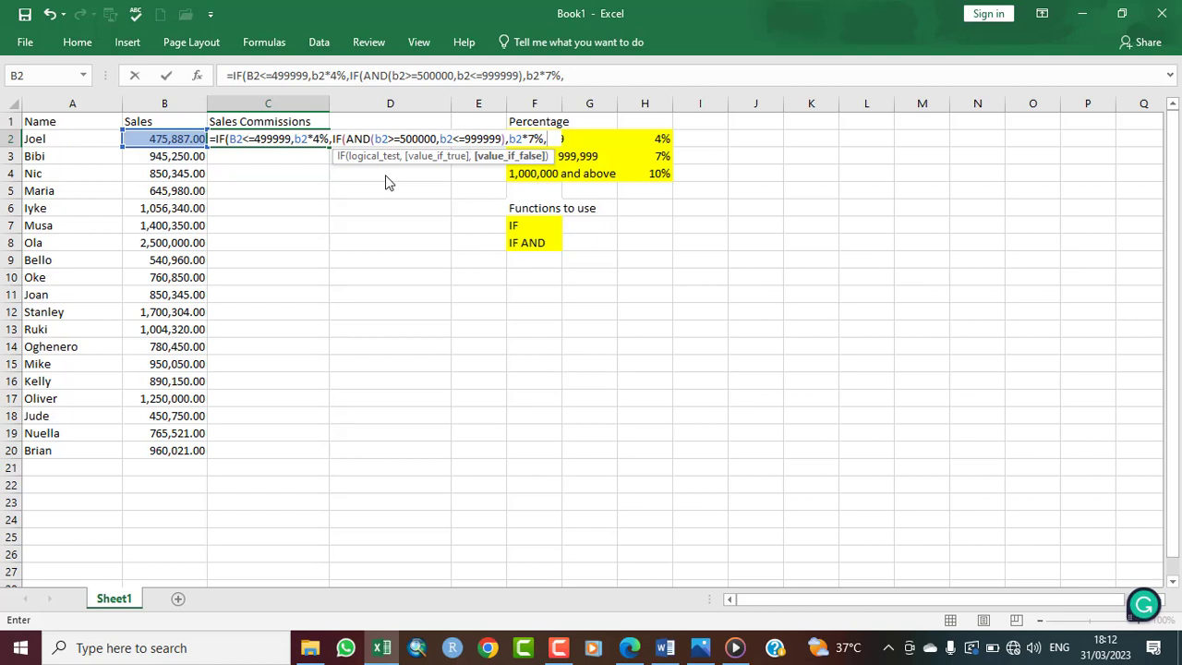
{"action": "type", "text": "b2"}
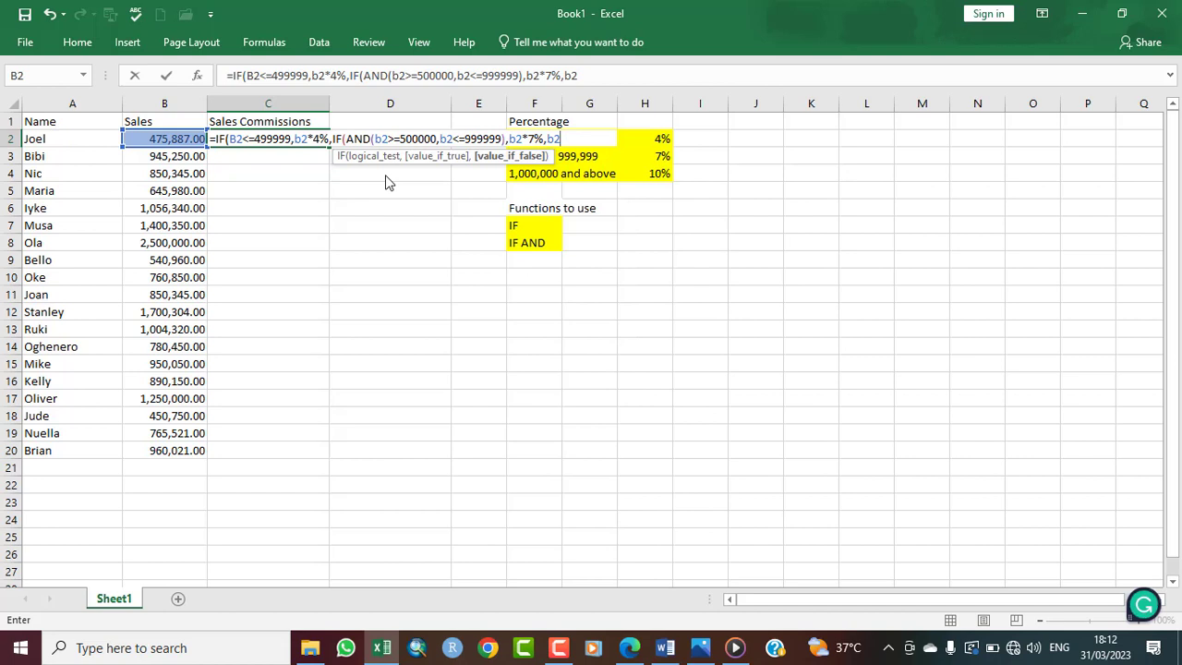
{"action": "type", "text": "*10%)"}
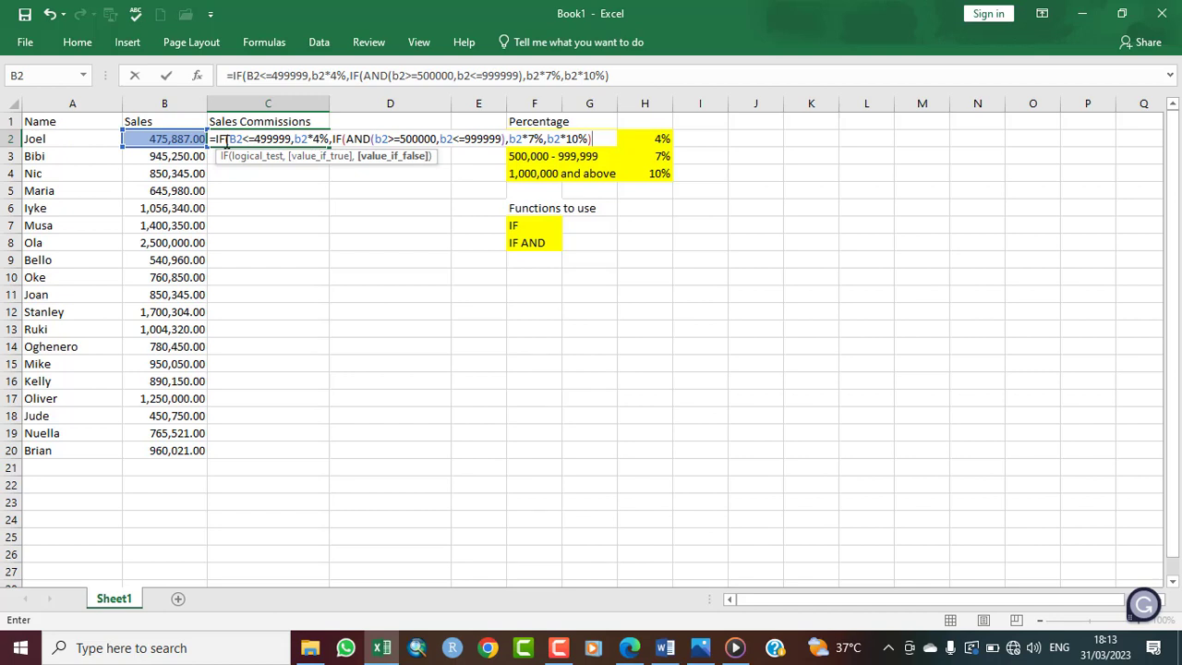
{"action": "type", "text": ")"}
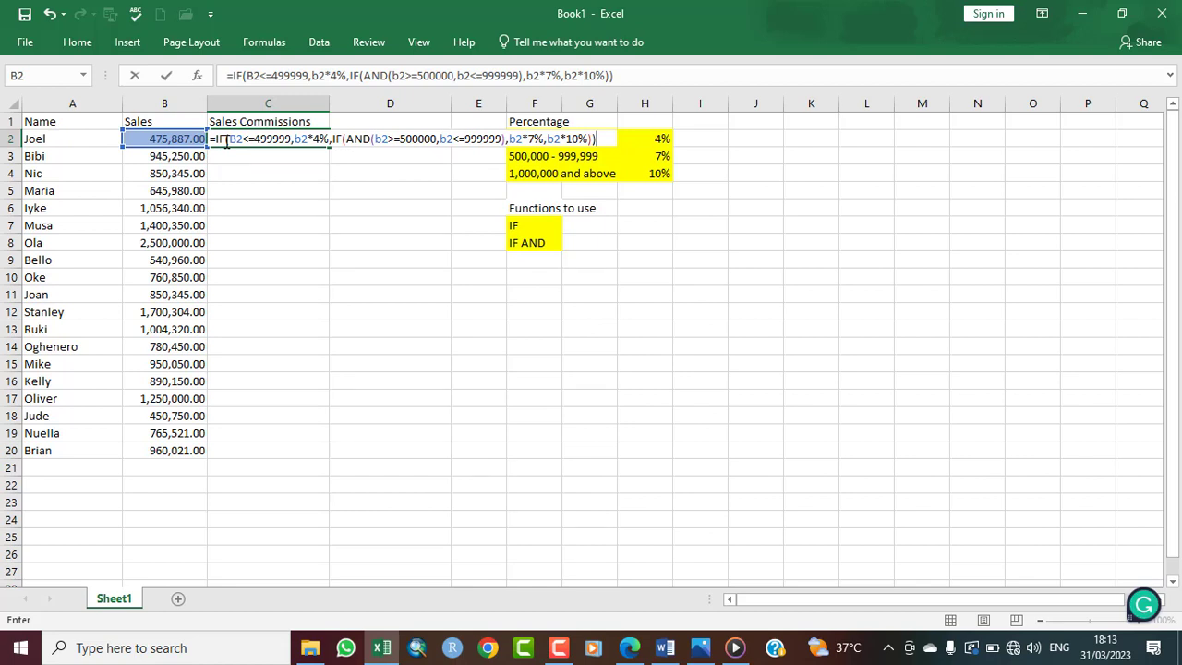
{"action": "key", "text": "Return"}
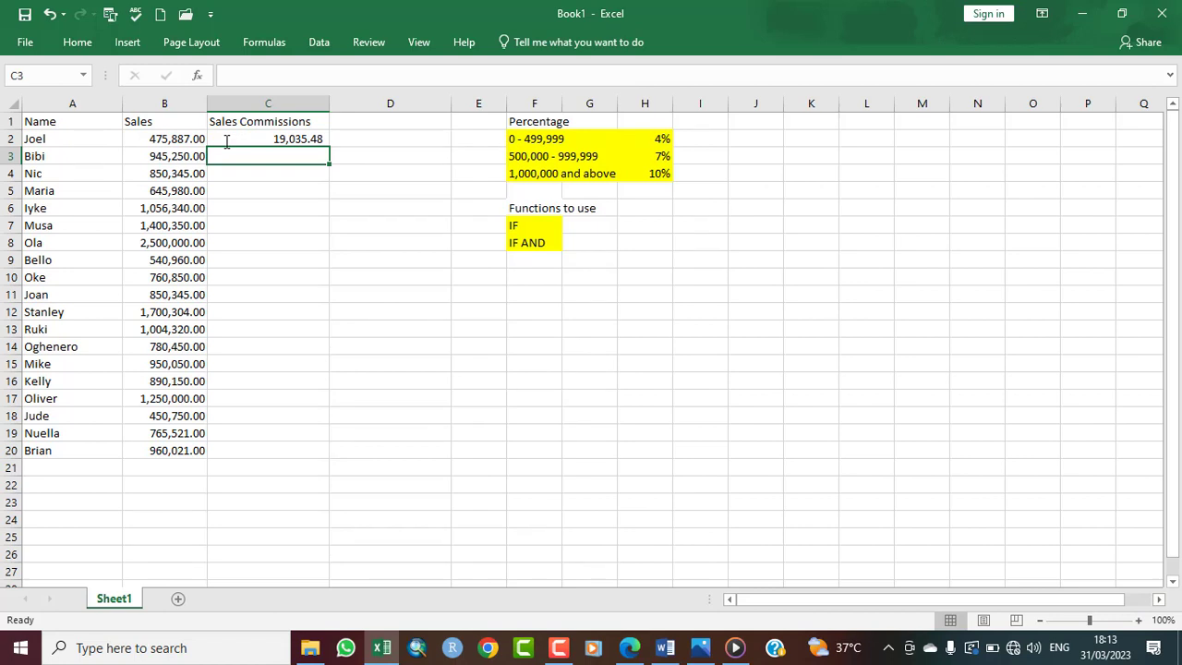
- Fill the commission formula from C2 down through C20
{"action": "left_click", "coordinate": [302, 142]}
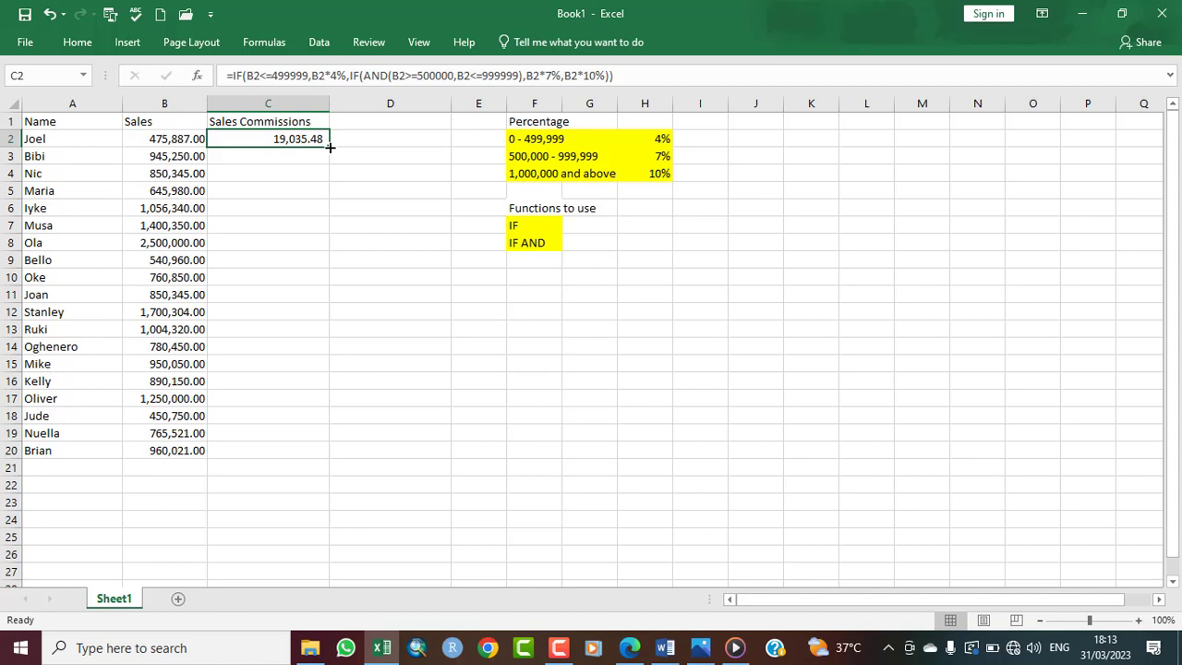
{"action": "left_click_drag", "start_coordinate": [330, 147], "coordinate": [330, 456]}
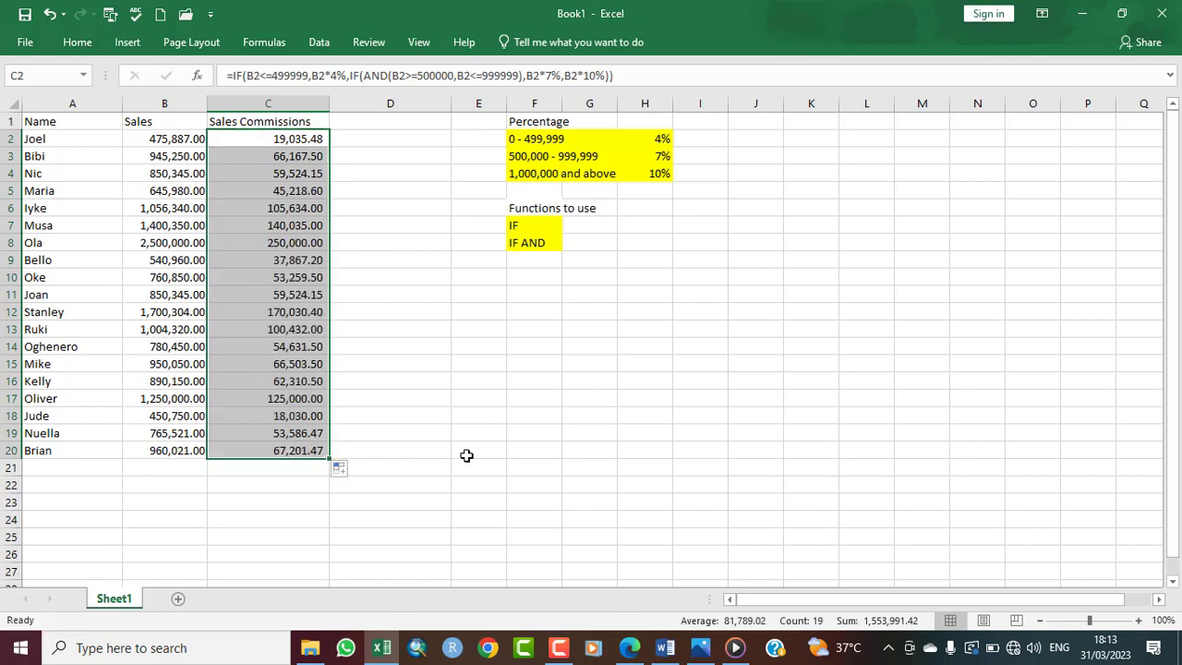